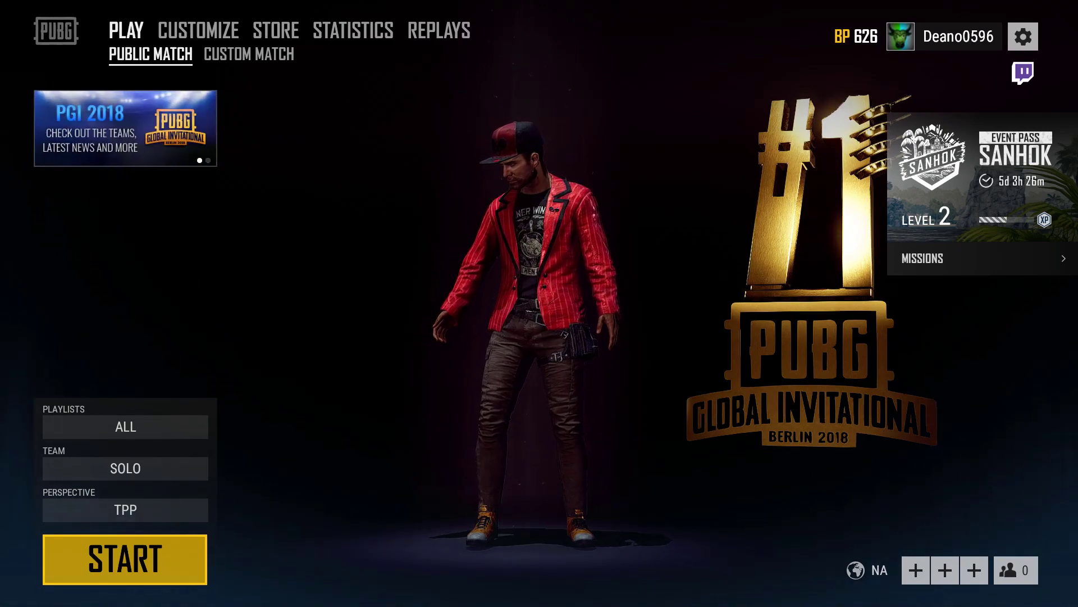
Switch from PUBG to the Twitch browser window and show the loot free with Prime.
key(alt+Tab)
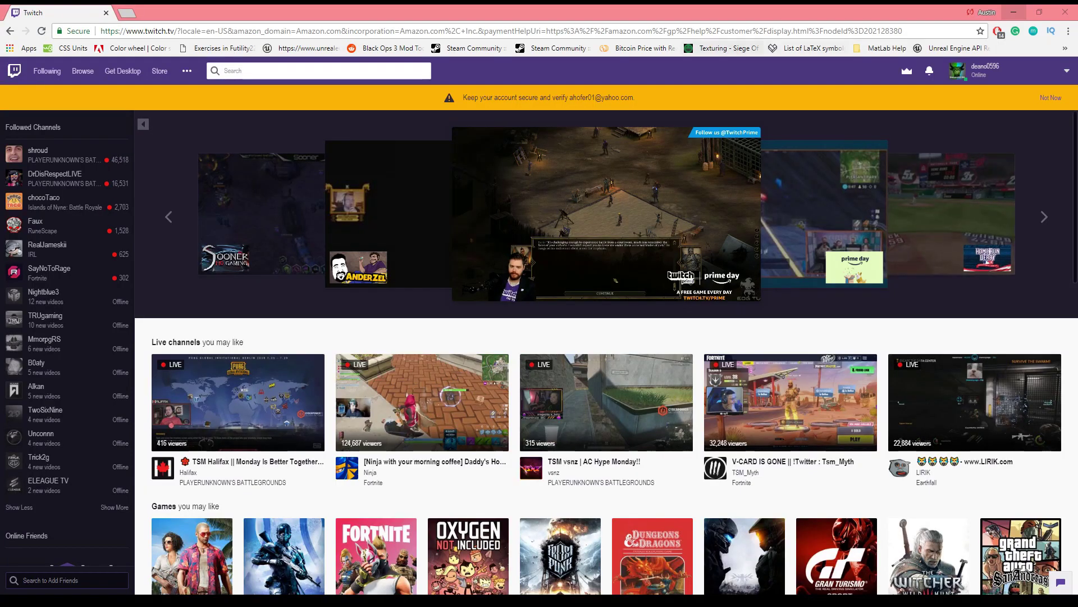
click(596, 74)
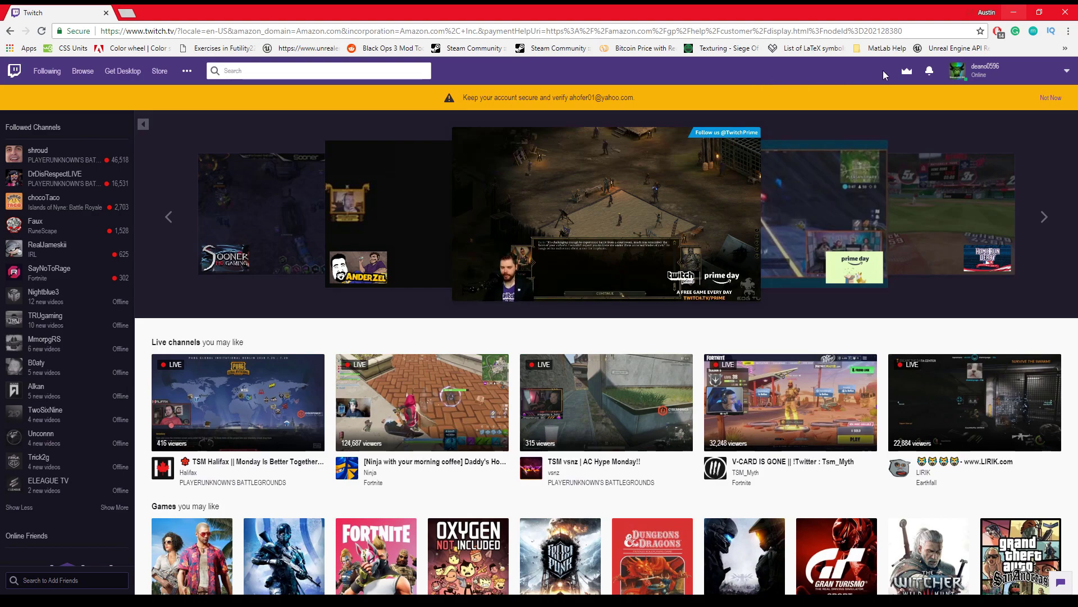
click(905, 71)
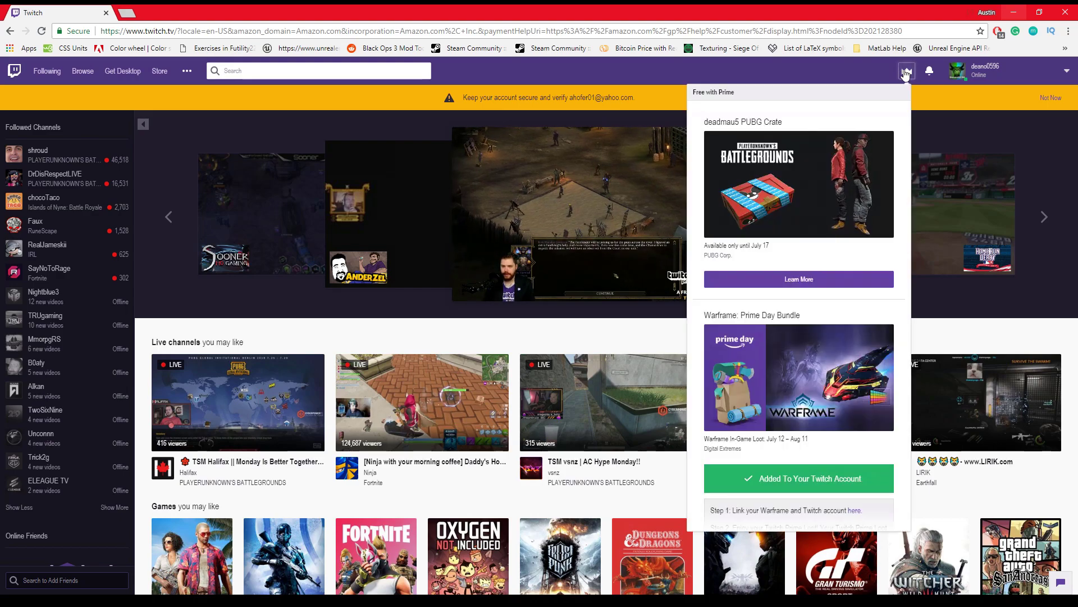
Follow Learn More on the deadmau5 PUBG Crate offer to reach its loot page.
click(798, 279)
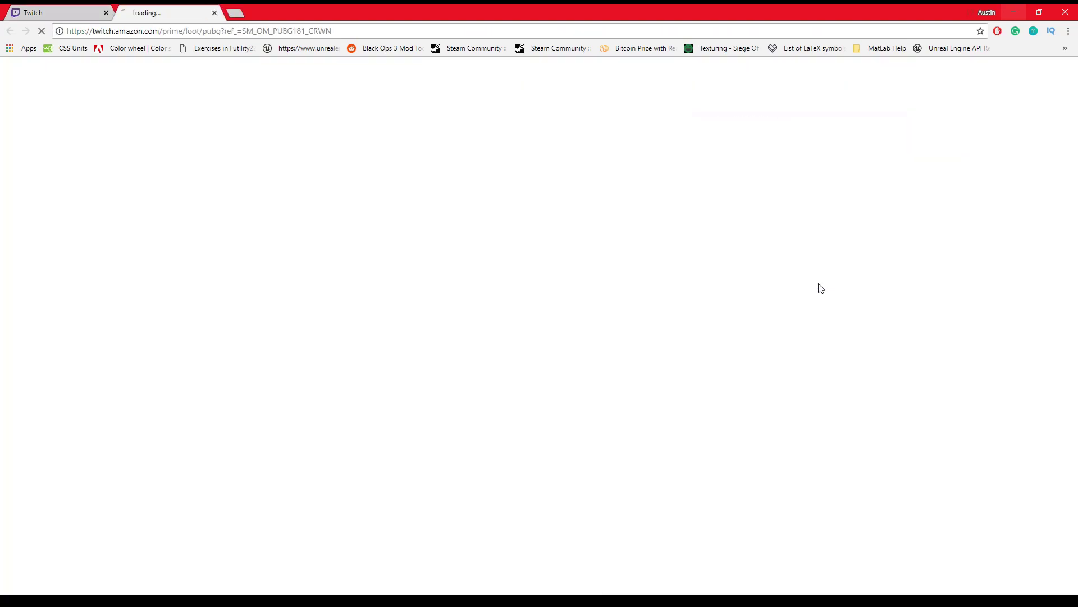